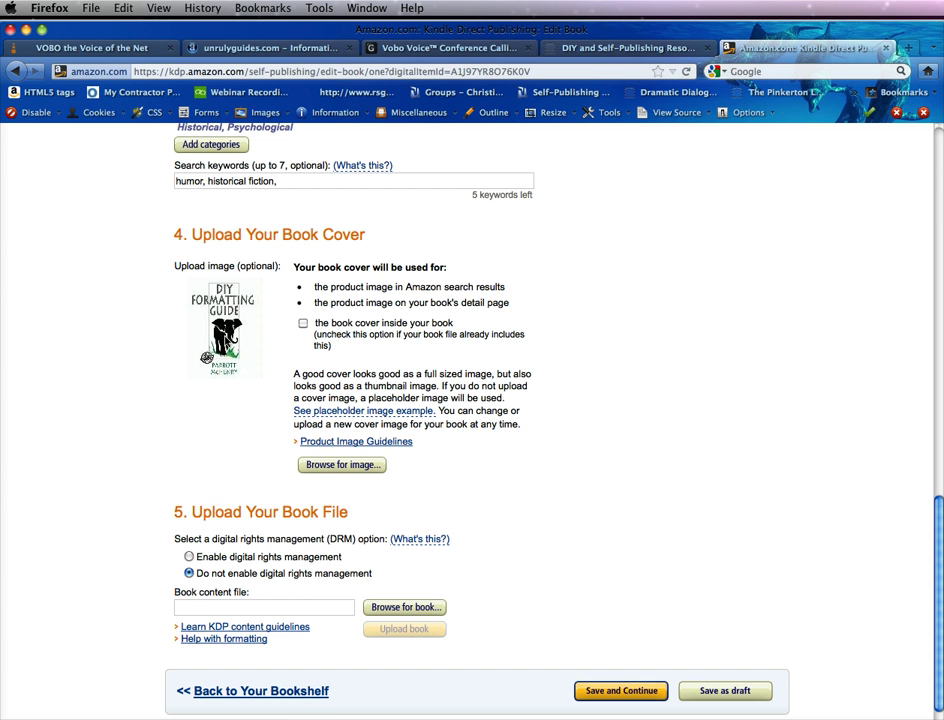
Upload TESTING.epub as the book manuscript and let it convert.
{"action": "left_click", "coordinate": [236, 606]}
{"action": "left_click", "coordinate": [304, 325]}
{"action": "scroll", "coordinate": [546, 542], "scroll_direction": "up", "scroll_amount": 10}
{"action": "scroll", "coordinate": [545, 540], "scroll_direction": "up", "scroll_amount": 2}
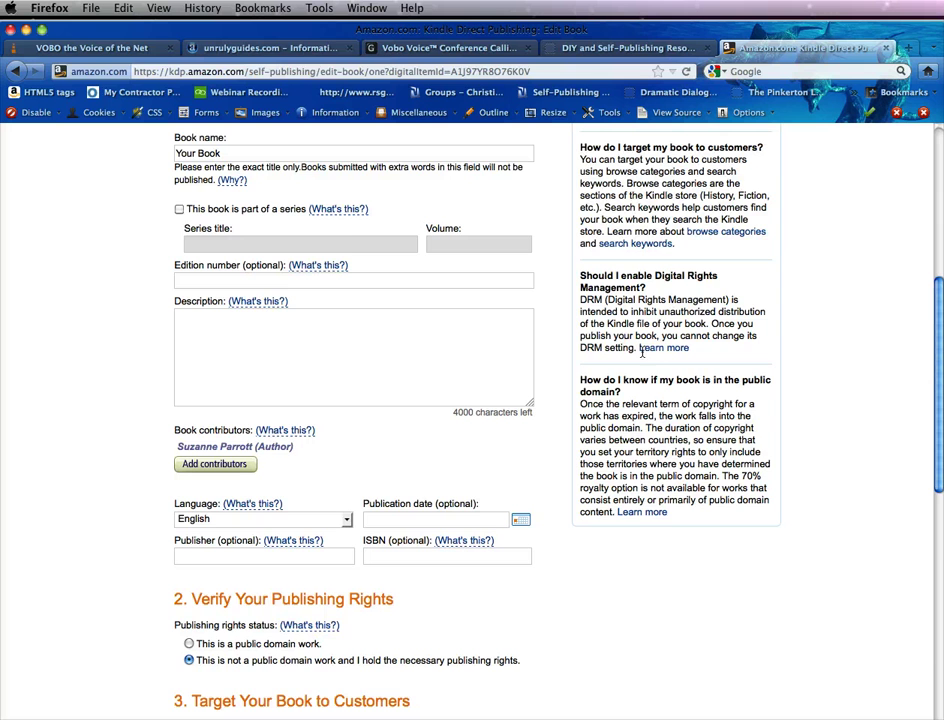
{"action": "scroll", "coordinate": [560, 600], "scroll_direction": "down", "scroll_amount": 10}
{"action": "scroll", "coordinate": [540, 595], "scroll_direction": "down", "scroll_amount": 1}
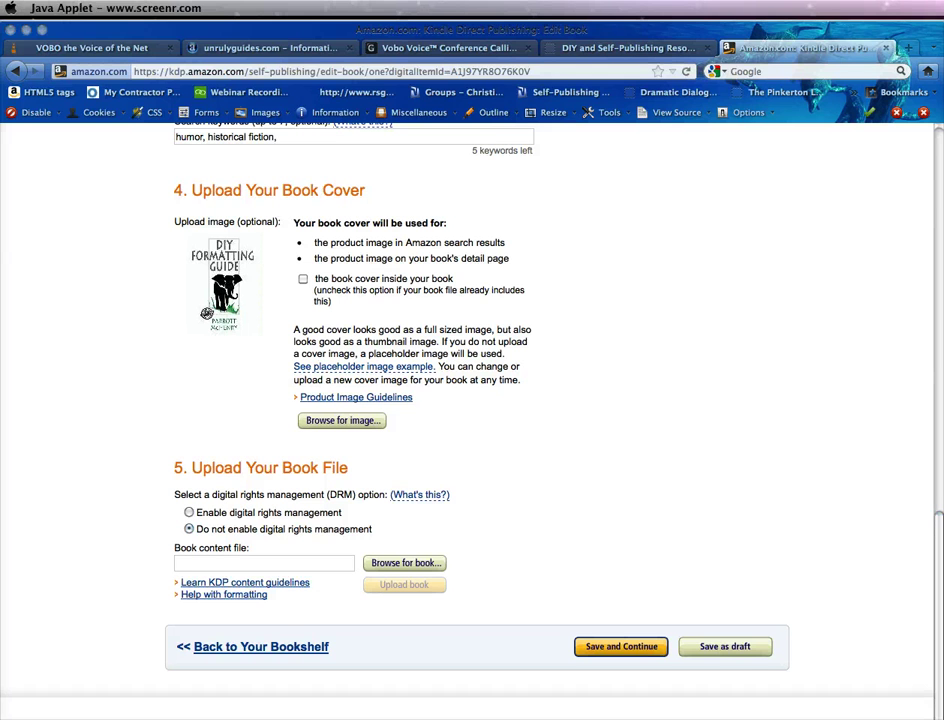
{"action": "left_click", "coordinate": [392, 564]}
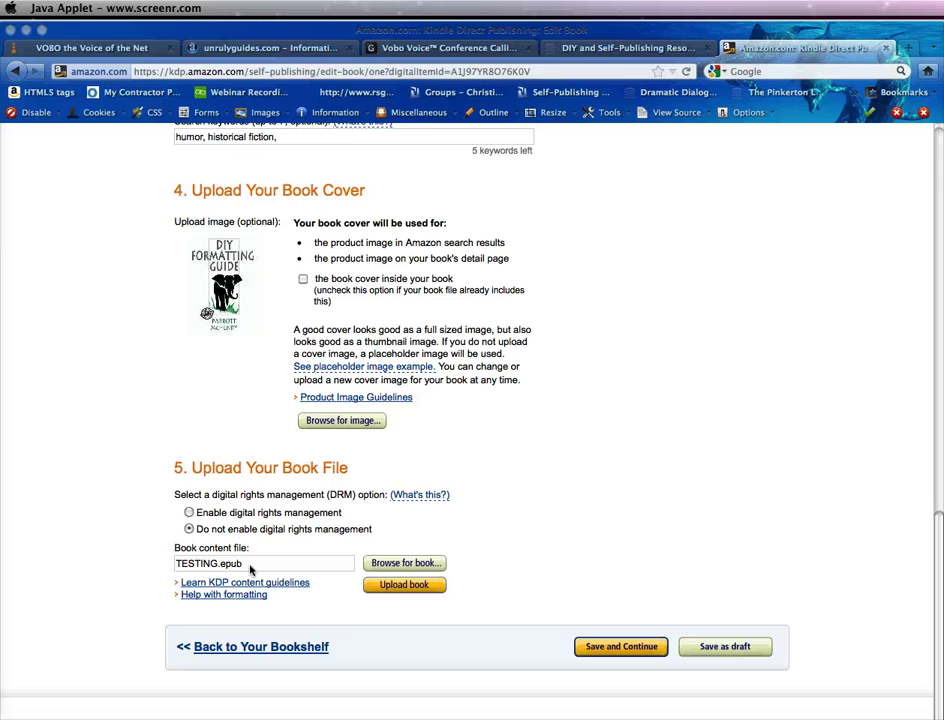
{"action": "left_click", "coordinate": [403, 587]}
{"action": "left_click", "coordinate": [401, 587]}
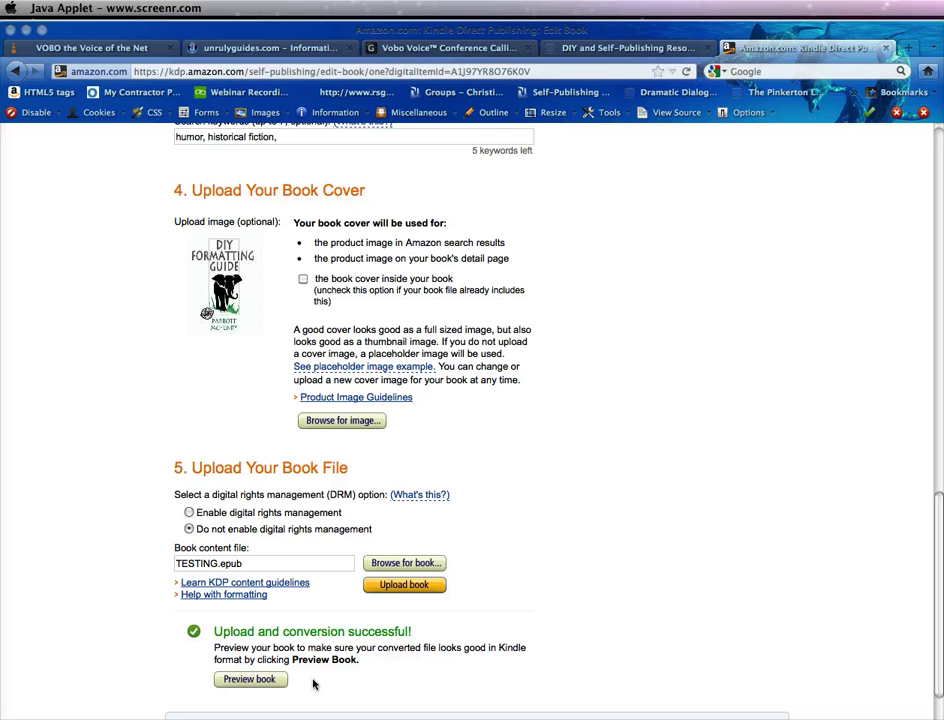
{"action": "left_click", "coordinate": [259, 681]}
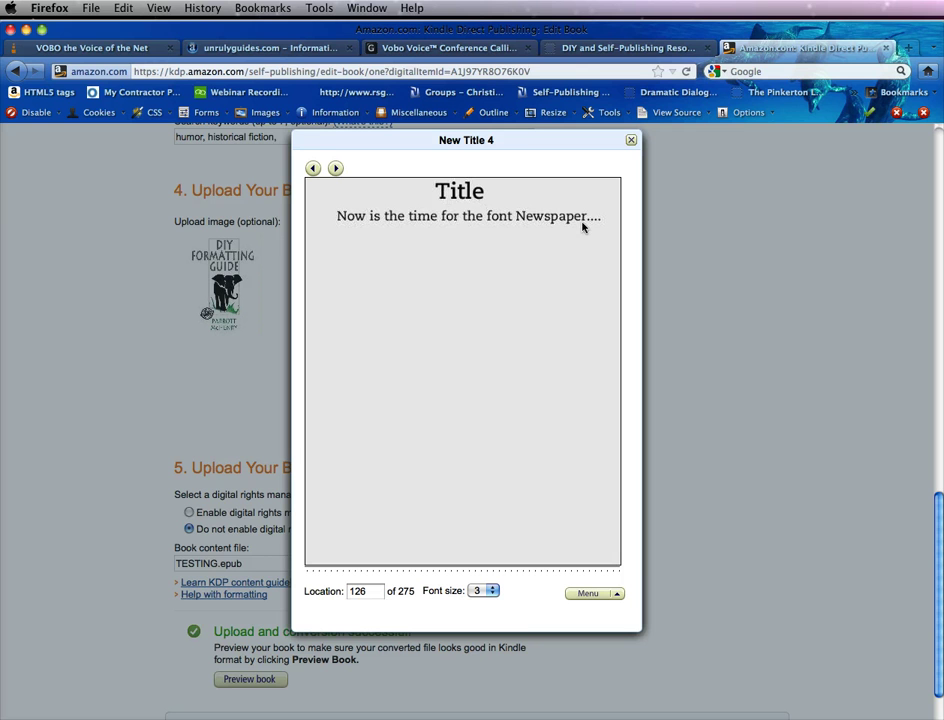
{"action": "left_click", "coordinate": [335, 168]}
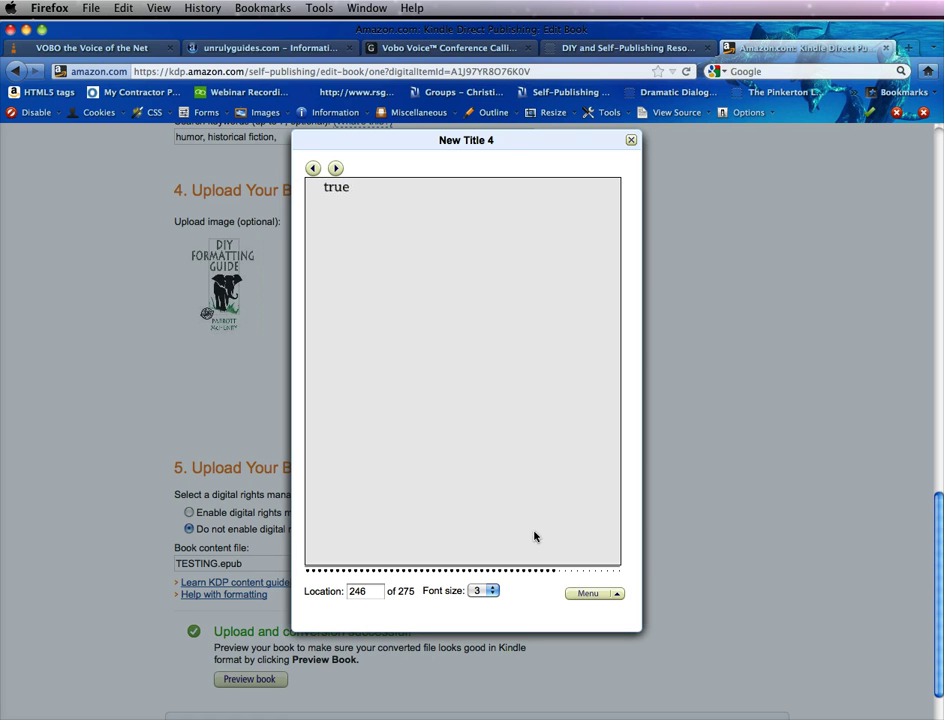
{"action": "left_click", "coordinate": [614, 594]}
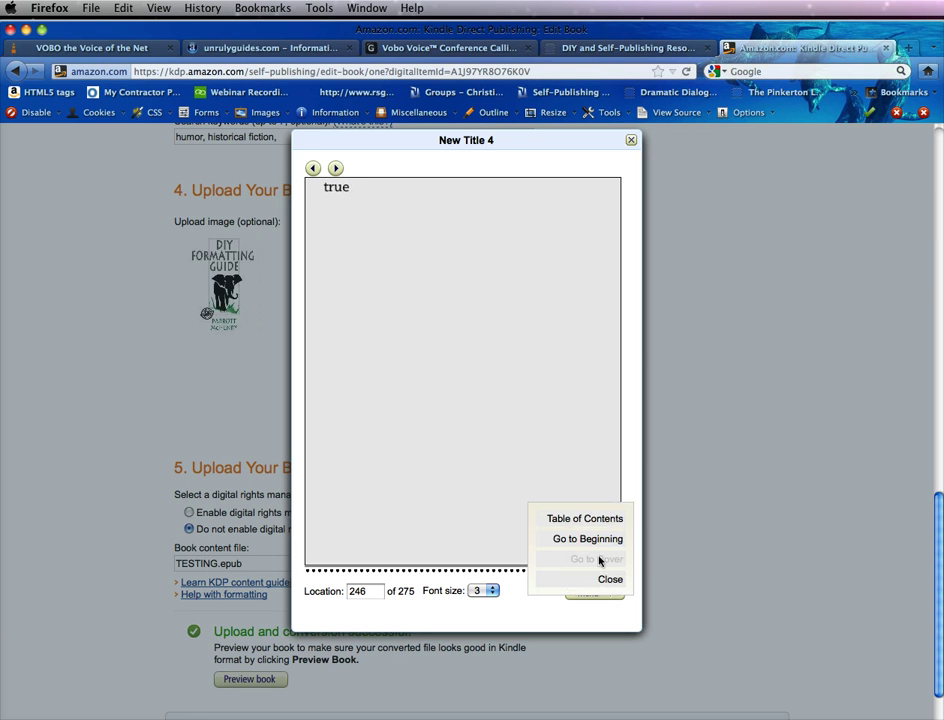
{"action": "left_click", "coordinate": [594, 520]}
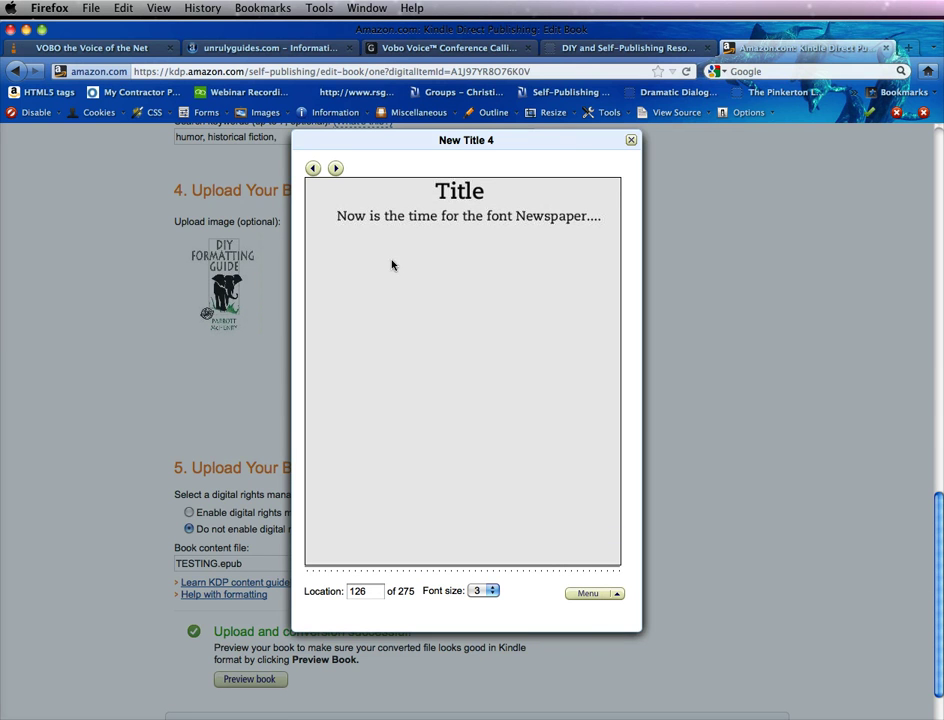
{"action": "left_click", "coordinate": [617, 597]}
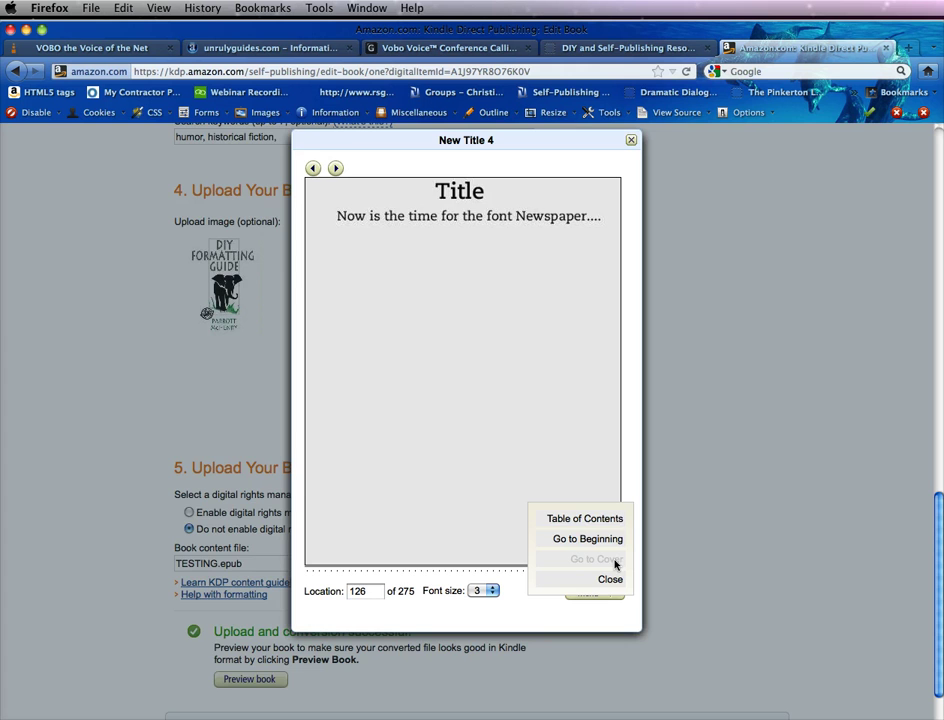
{"action": "left_click", "coordinate": [609, 579]}
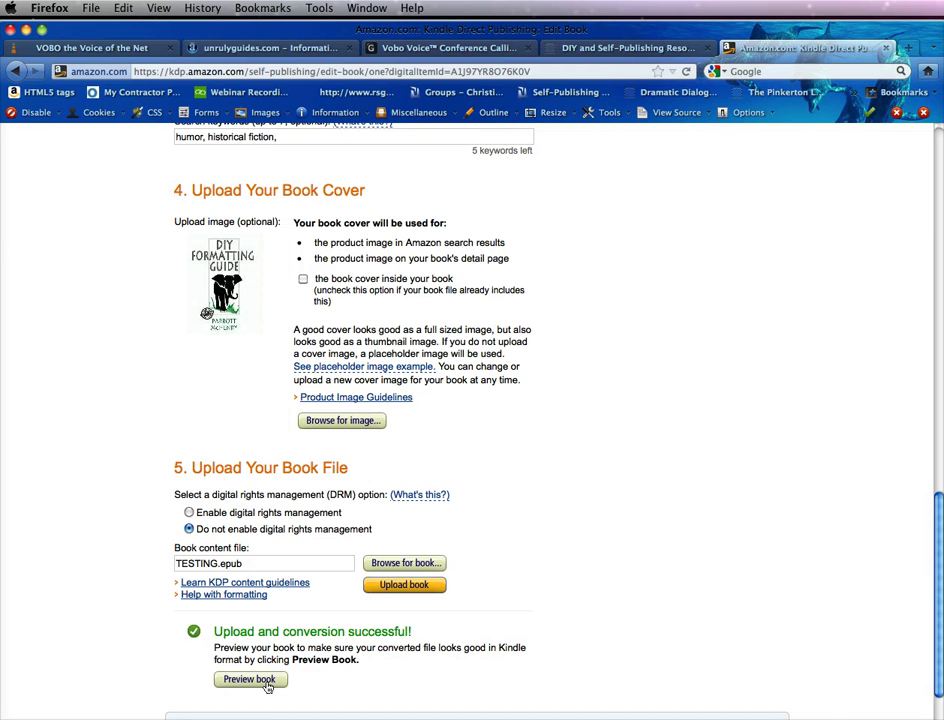
Save the book details as a draft and review the reloaded Edit Book page.
{"action": "scroll", "coordinate": [670, 590], "scroll_direction": "down", "scroll_amount": 3}
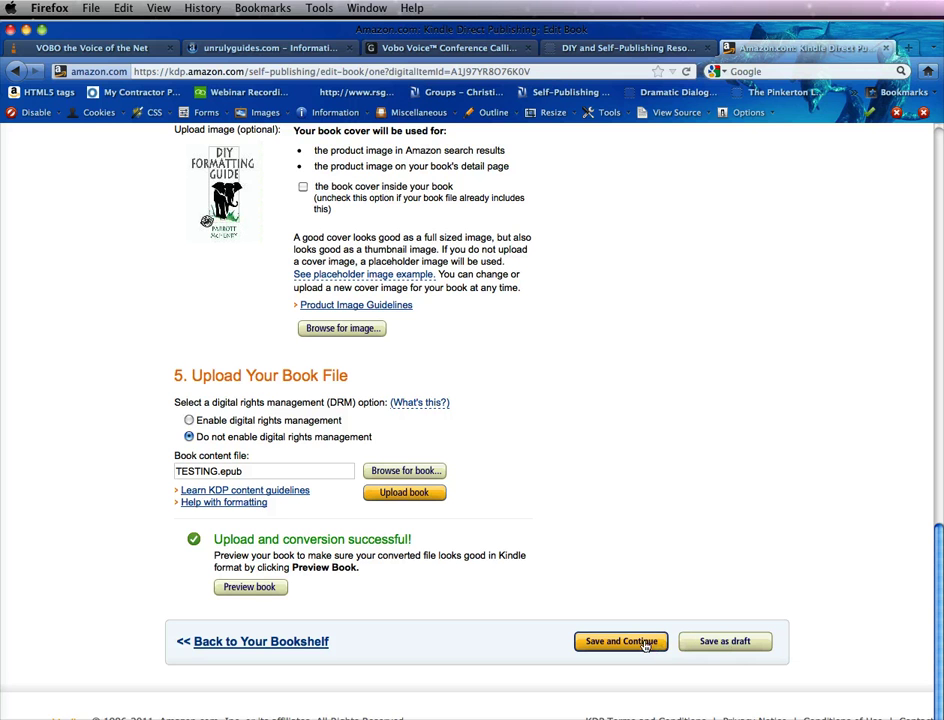
{"action": "left_click", "coordinate": [728, 645]}
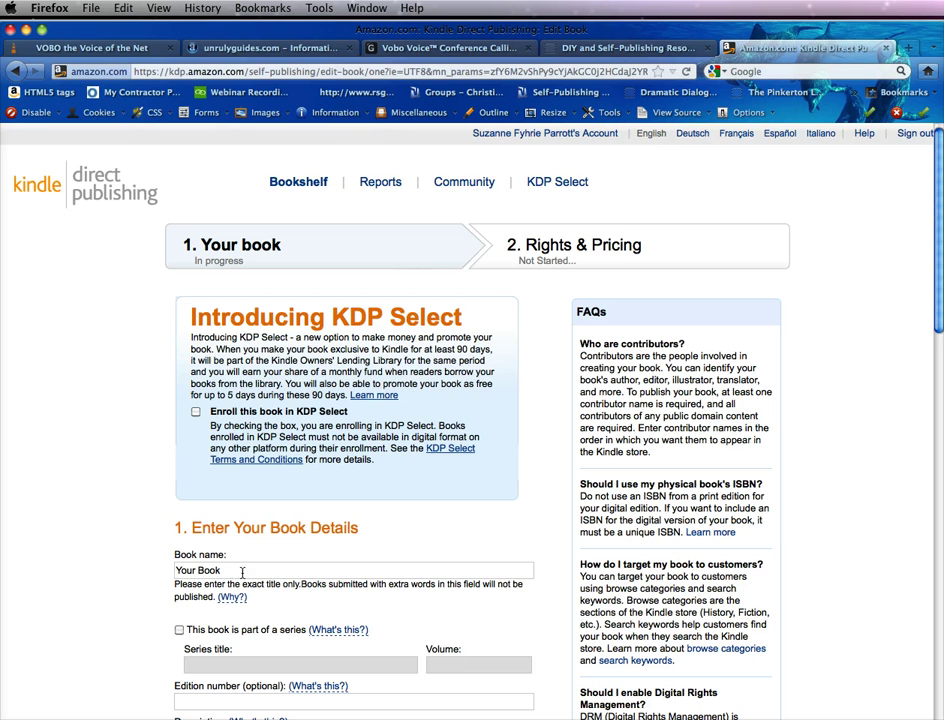
{"action": "scroll", "coordinate": [118, 573], "scroll_direction": "down", "scroll_amount": 3}
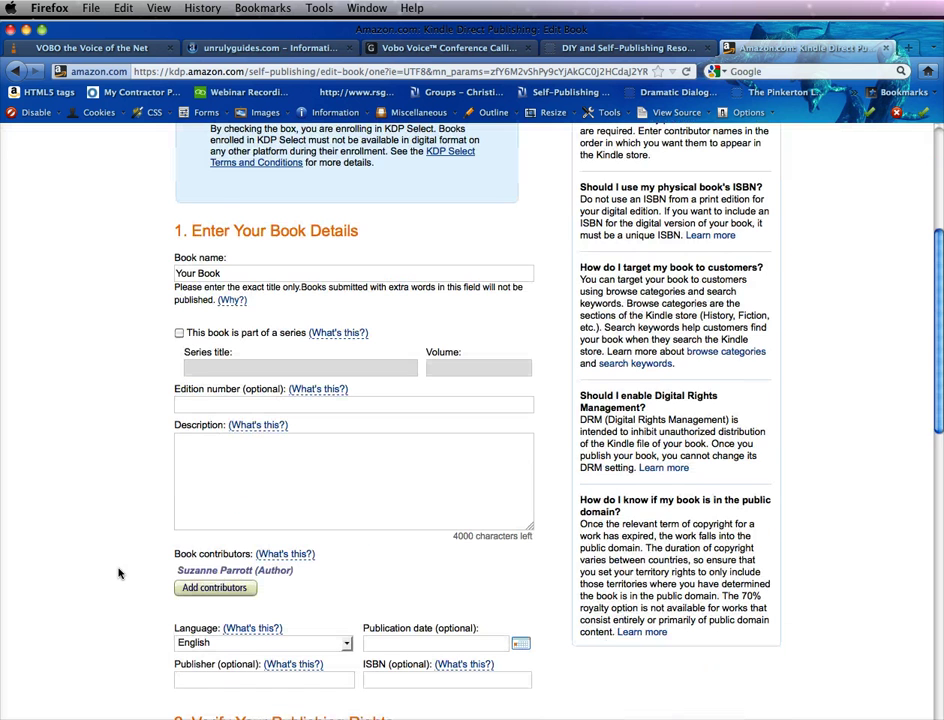
{"action": "scroll", "coordinate": [118, 573], "scroll_direction": "down", "scroll_amount": 3}
{"action": "scroll", "coordinate": [120, 571], "scroll_direction": "up", "scroll_amount": 3}
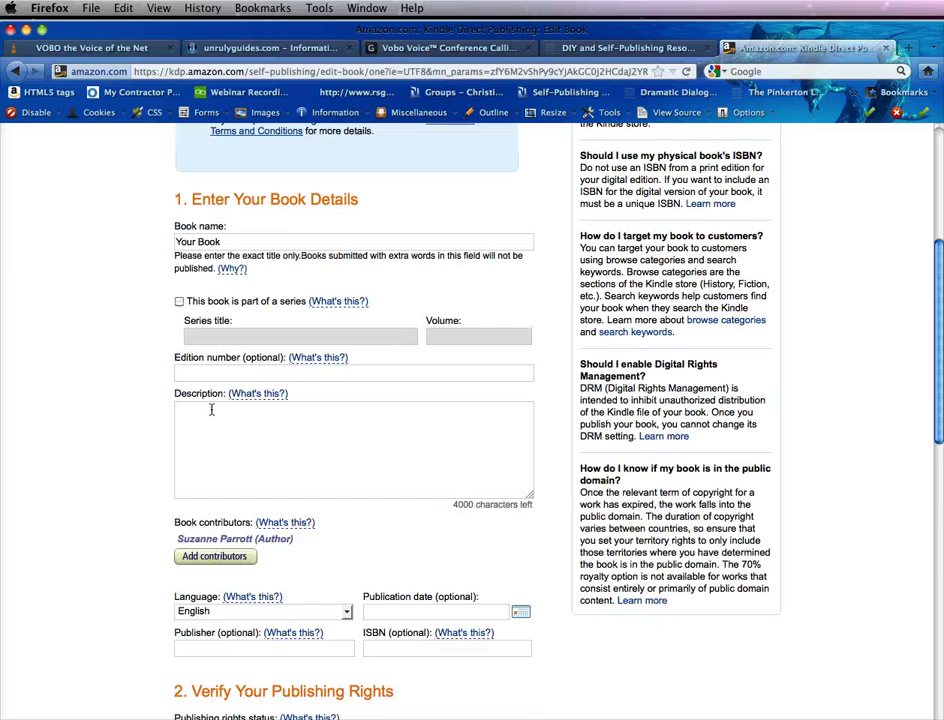
{"action": "scroll", "coordinate": [99, 506], "scroll_direction": "down", "scroll_amount": 10}
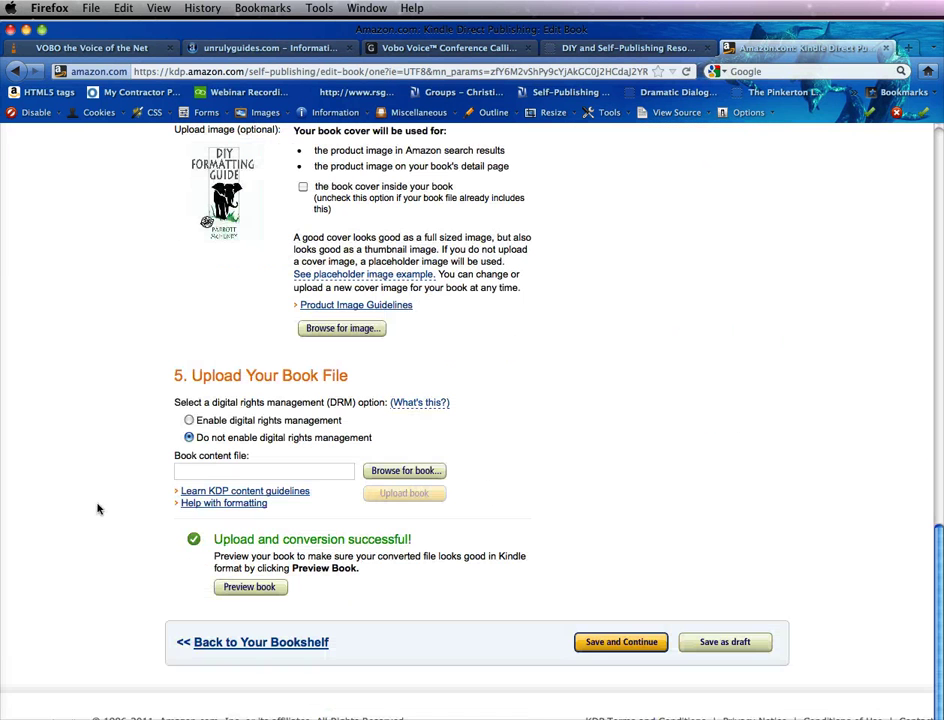
Add the description 'this is my book' and save the details with Save and Continue.
{"action": "left_click", "coordinate": [615, 643]}
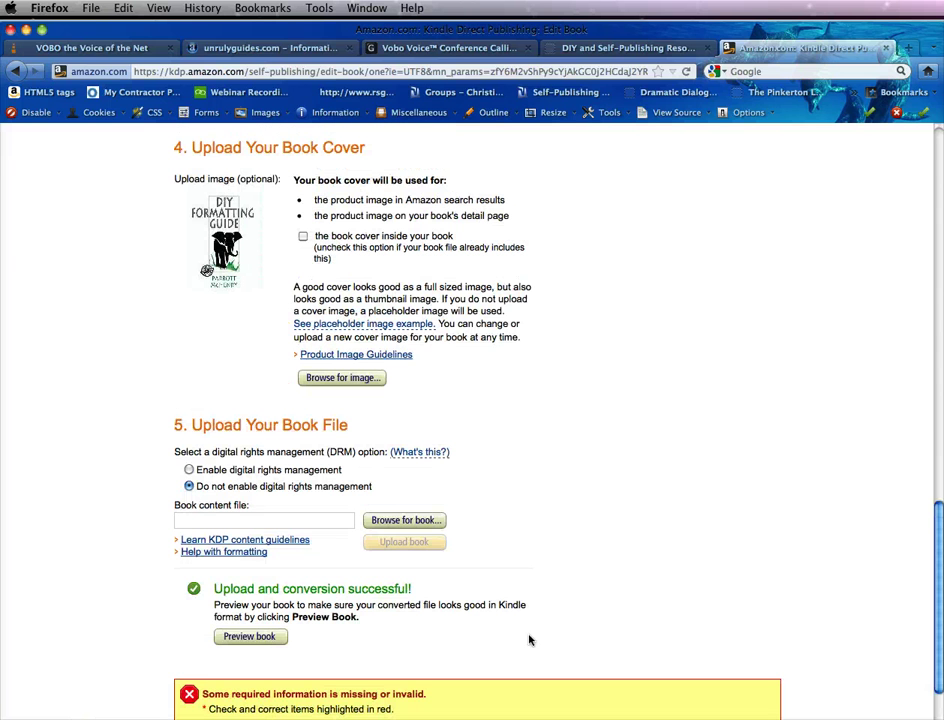
{"action": "scroll", "coordinate": [514, 606], "scroll_direction": "down", "scroll_amount": 3}
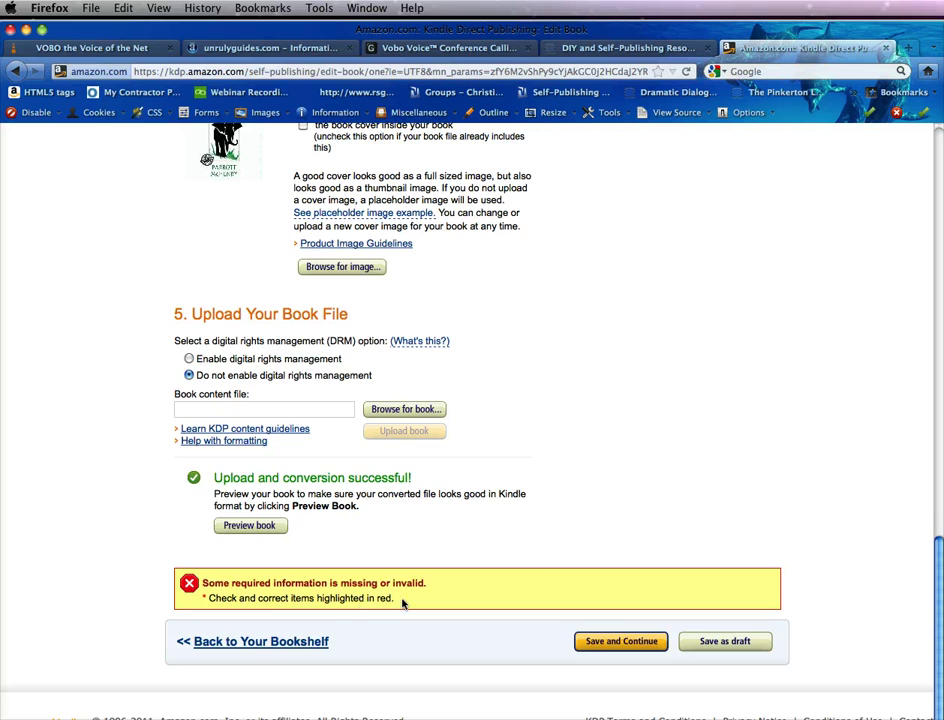
{"action": "scroll", "coordinate": [545, 579], "scroll_direction": "up", "scroll_amount": 10}
{"action": "scroll", "coordinate": [545, 579], "scroll_direction": "up", "scroll_amount": 6}
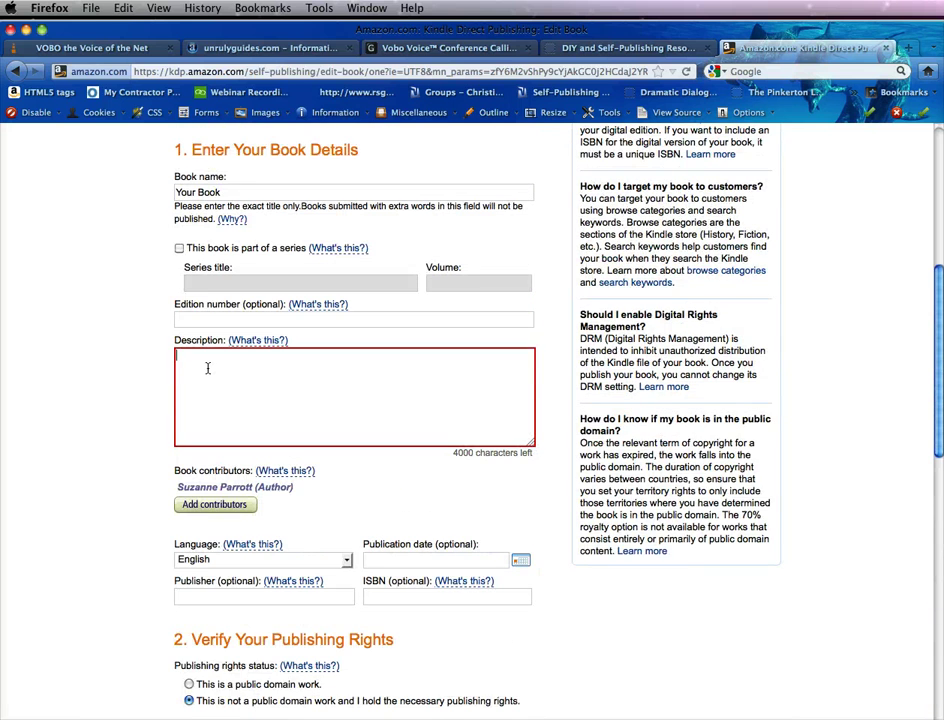
{"action": "left_click", "coordinate": [208, 368]}
{"action": "type", "text": "T"}
{"action": "type", "text": "my book"}
{"action": "scroll", "coordinate": [566, 608], "scroll_direction": "down", "scroll_amount": 10}
{"action": "scroll", "coordinate": [570, 630], "scroll_direction": "down", "scroll_amount": 2}
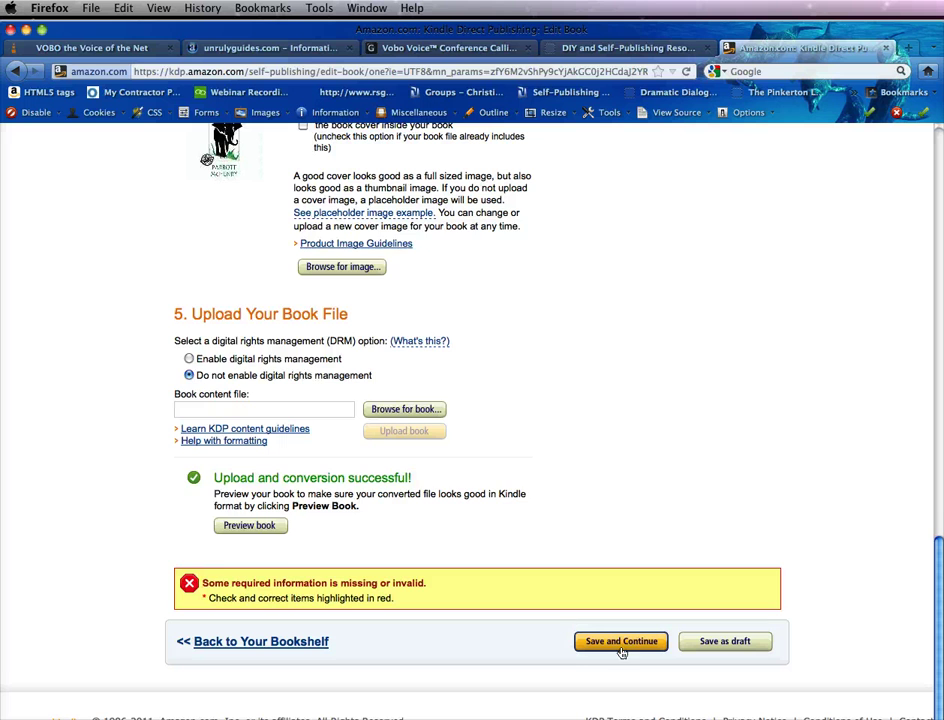
{"action": "left_click", "coordinate": [634, 641]}
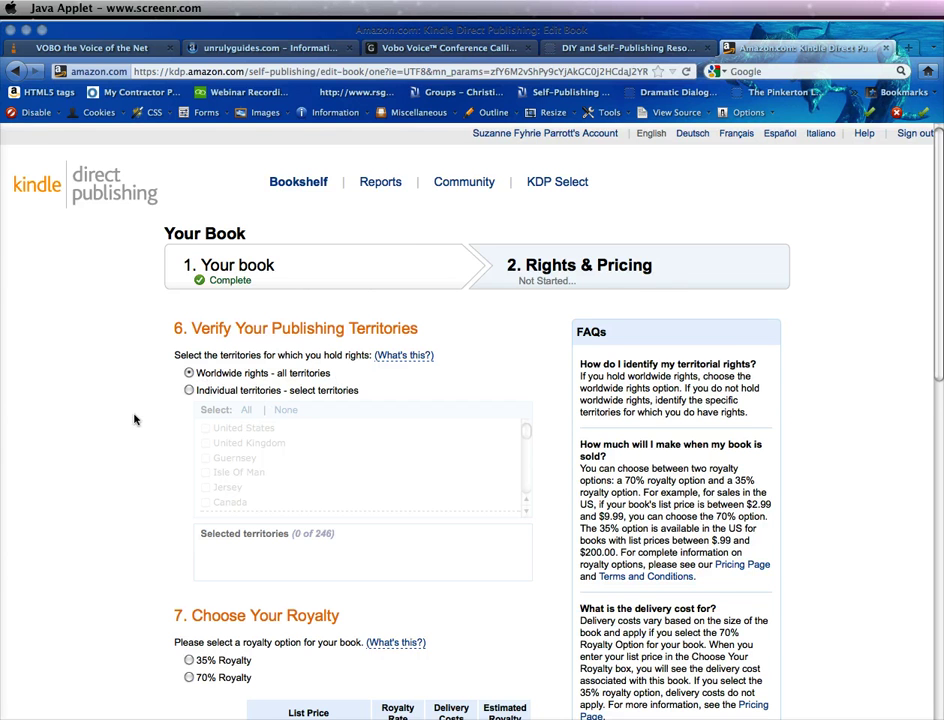
Set publishing territories to Worldwide rights instead of Individual territories.
{"action": "scroll", "coordinate": [140, 410], "scroll_direction": "down", "scroll_amount": 2}
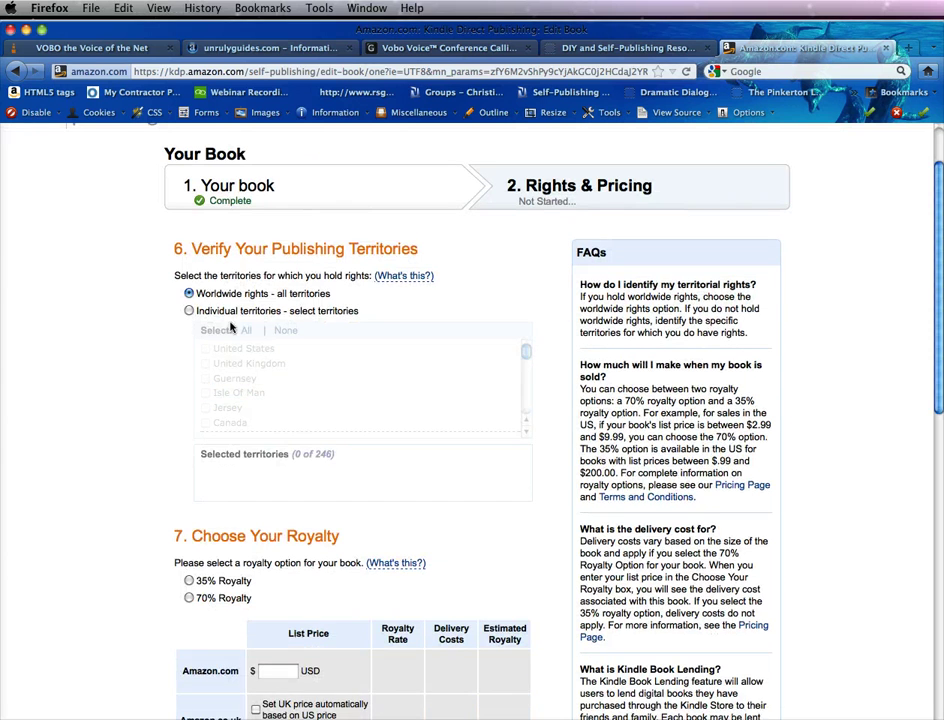
{"action": "left_click", "coordinate": [190, 312]}
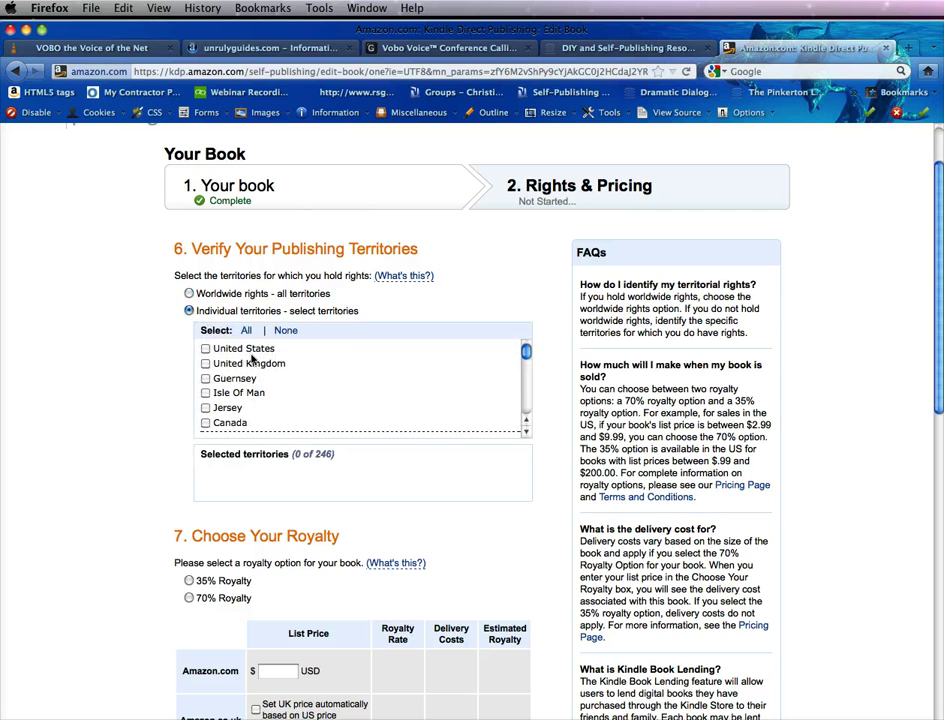
{"action": "left_click", "coordinate": [189, 294]}
Choose the 70% royalty option after briefly trying 35%.
{"action": "scroll", "coordinate": [215, 390], "scroll_direction": "down", "scroll_amount": 5}
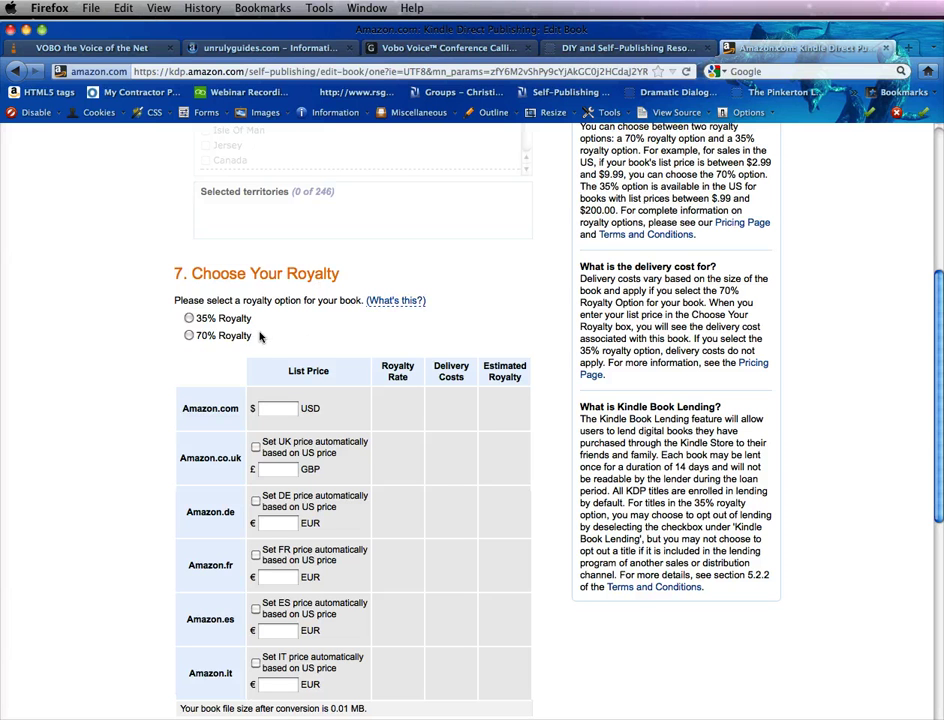
{"action": "left_click", "coordinate": [189, 336]}
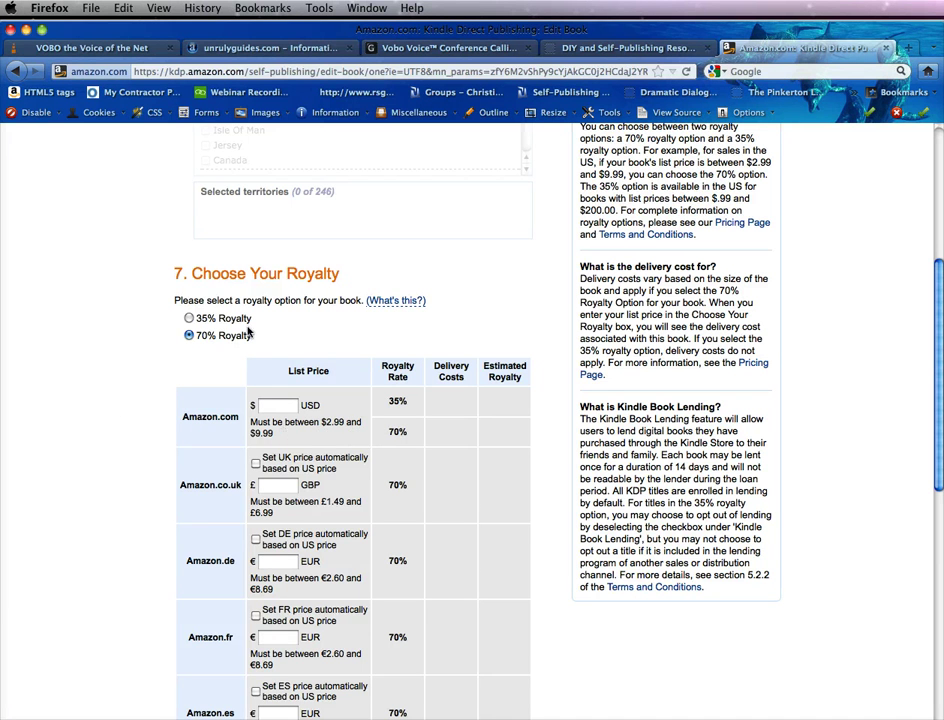
{"action": "left_click", "coordinate": [190, 318]}
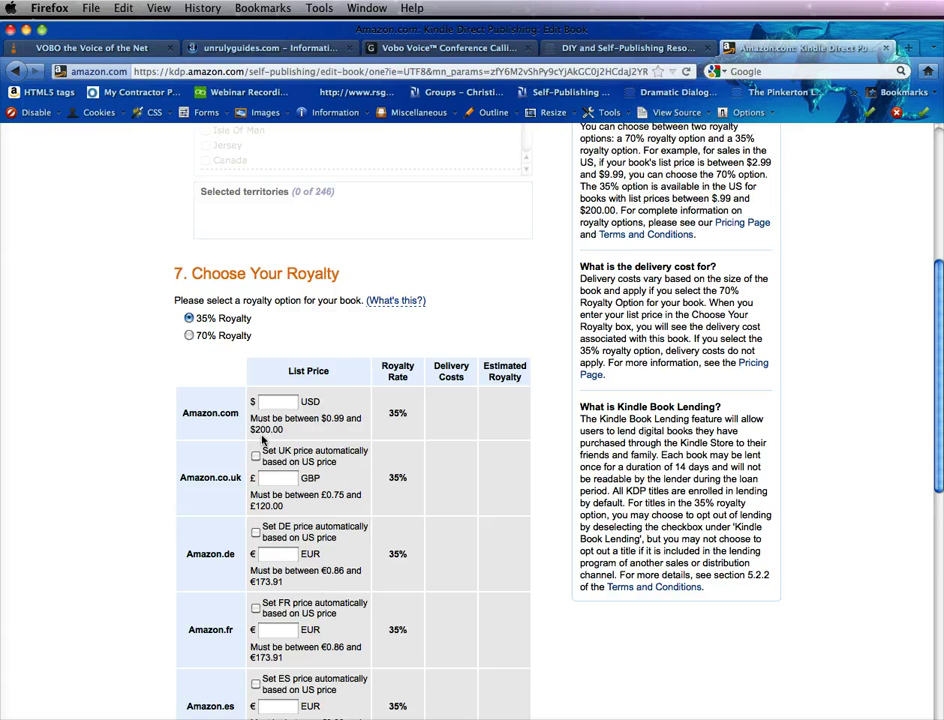
{"action": "left_click", "coordinate": [190, 336]}
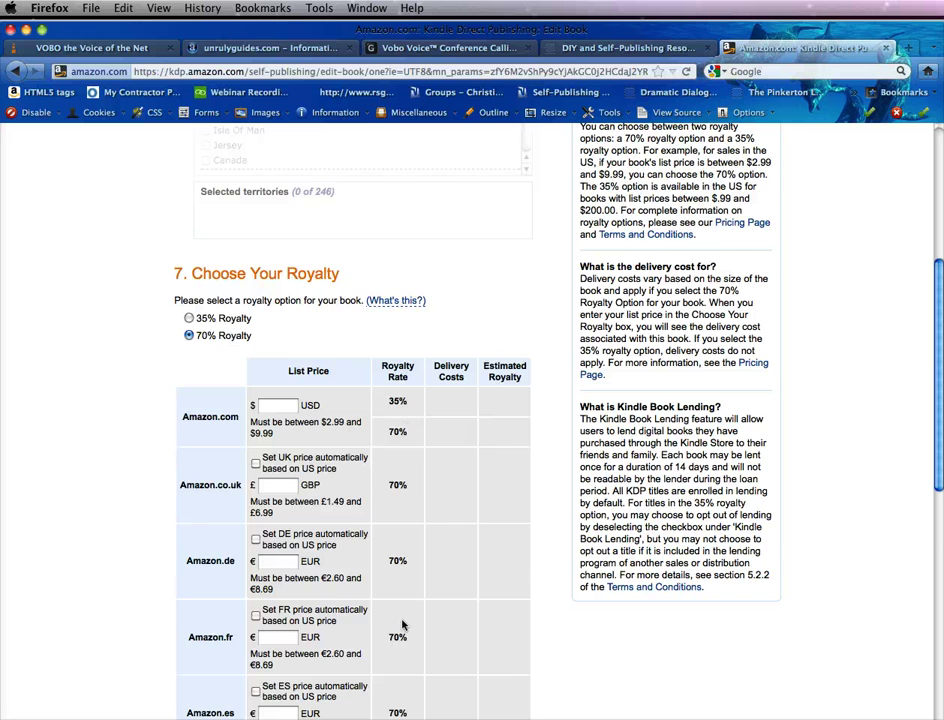
{"action": "scroll", "coordinate": [402, 625], "scroll_direction": "down", "scroll_amount": 5}
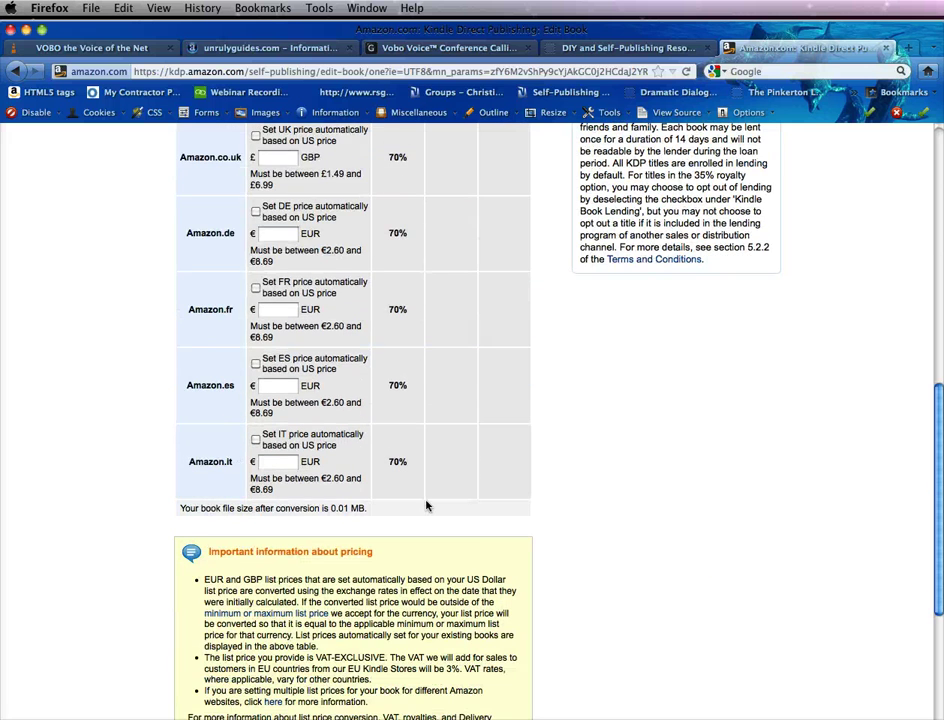
{"action": "scroll", "coordinate": [426, 506], "scroll_direction": "down", "scroll_amount": 3}
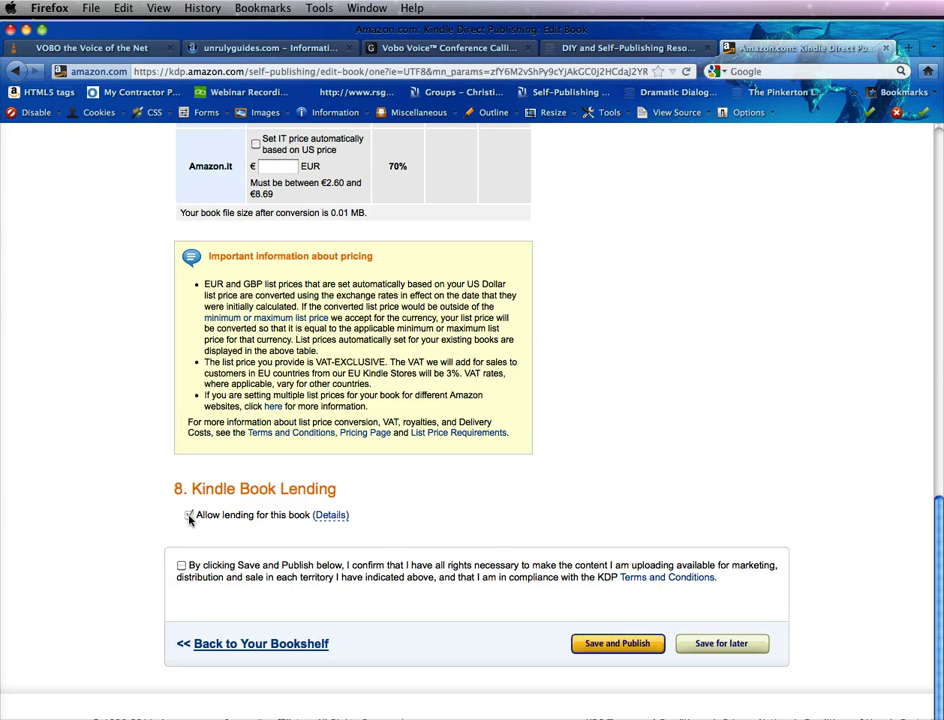
{"action": "scroll", "coordinate": [189, 518], "scroll_direction": "down", "scroll_amount": 1}
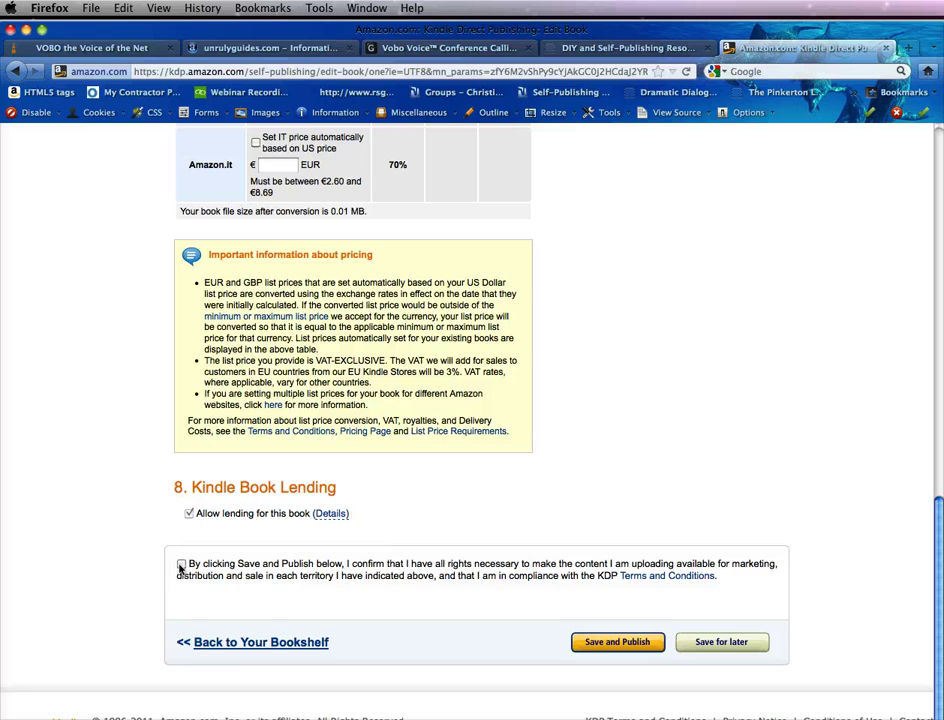
{"action": "scroll", "coordinate": [537, 578], "scroll_direction": "up", "scroll_amount": 15}
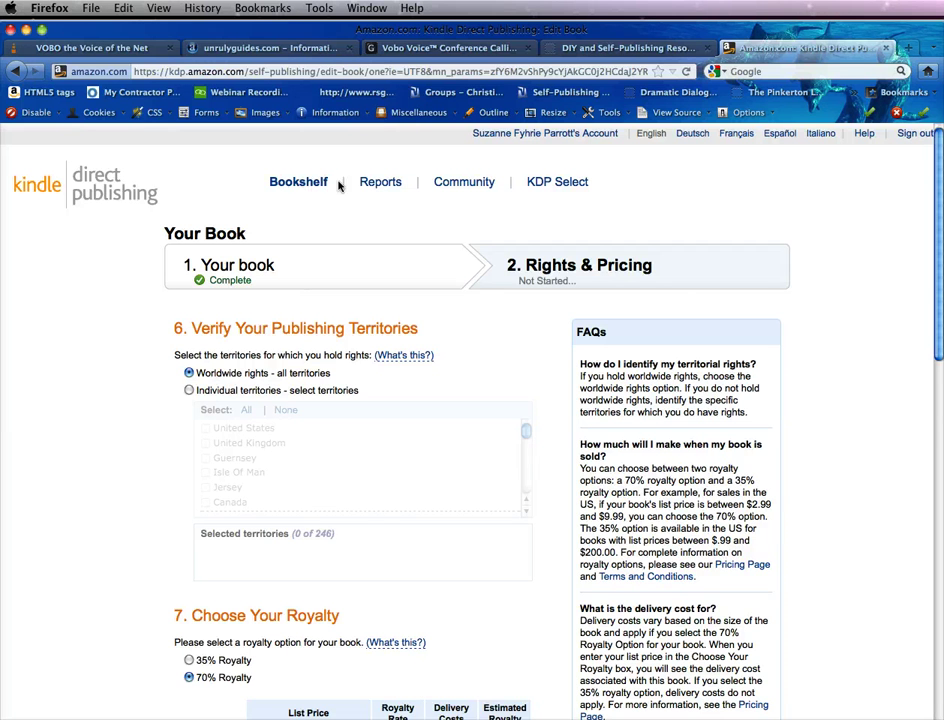
Save the rights and pricing settings for later and return to the Bookshelf.
{"action": "scroll", "coordinate": [510, 480], "scroll_direction": "down", "scroll_amount": 5}
{"action": "scroll", "coordinate": [560, 552], "scroll_direction": "down", "scroll_amount": 15}
{"action": "left_click", "coordinate": [715, 642]}
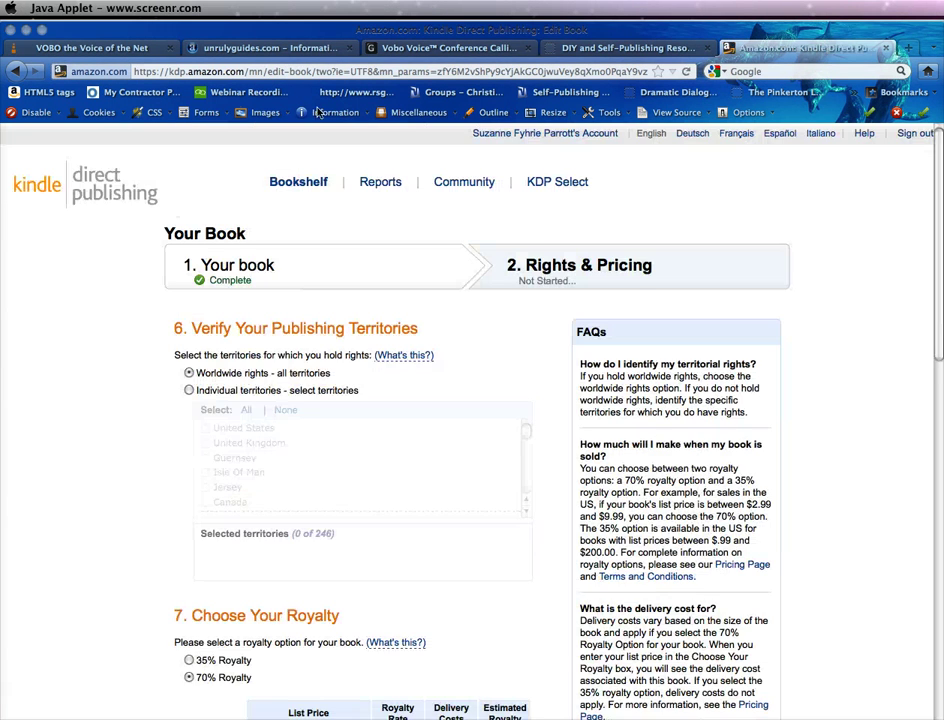
{"action": "left_click", "coordinate": [300, 185]}
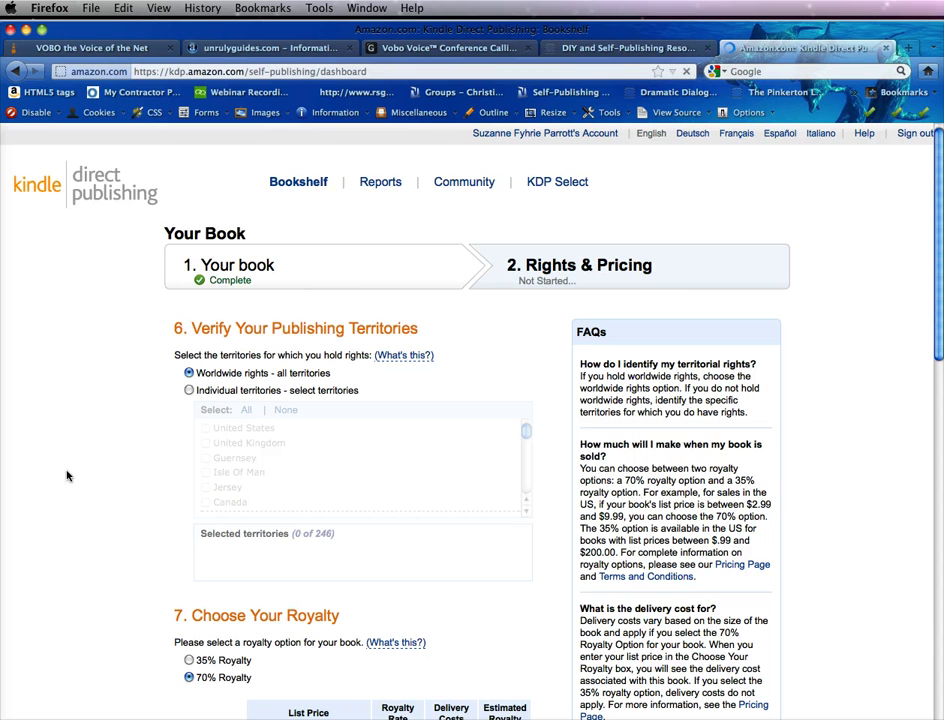